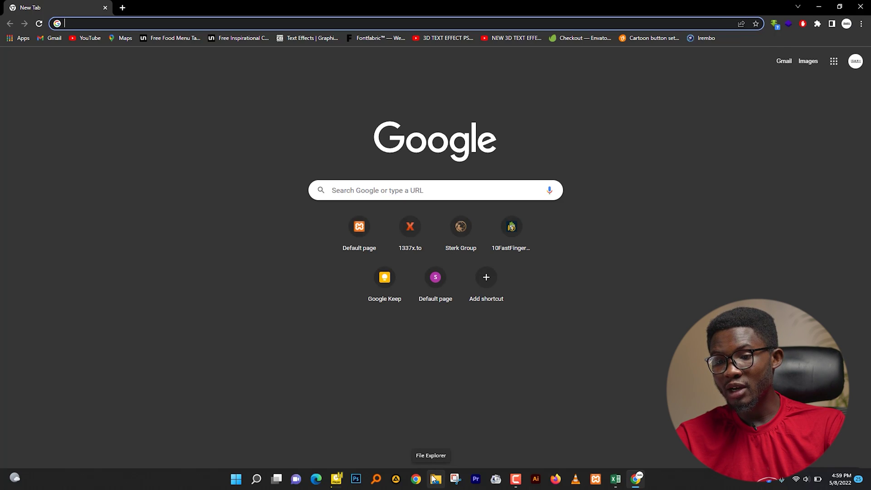
Search Google for '4ddig'.
type("4d")
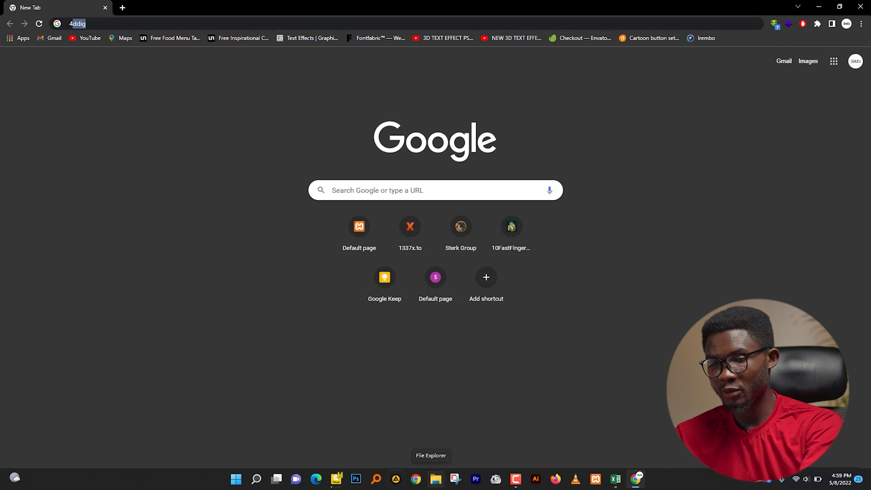
type("dig")
key("Return")
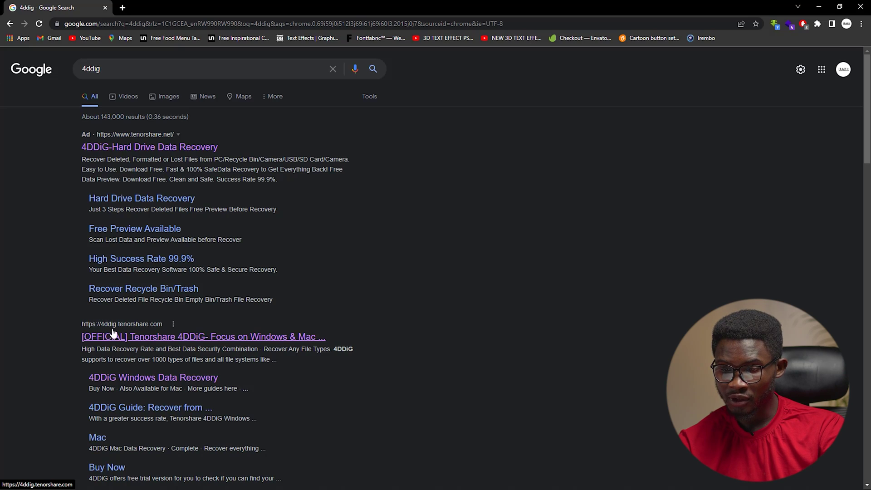
Open the official Tenorshare 4DDiG site and highlight the 'High Efficiency with Free Preview' heading.
left_click(156, 338)
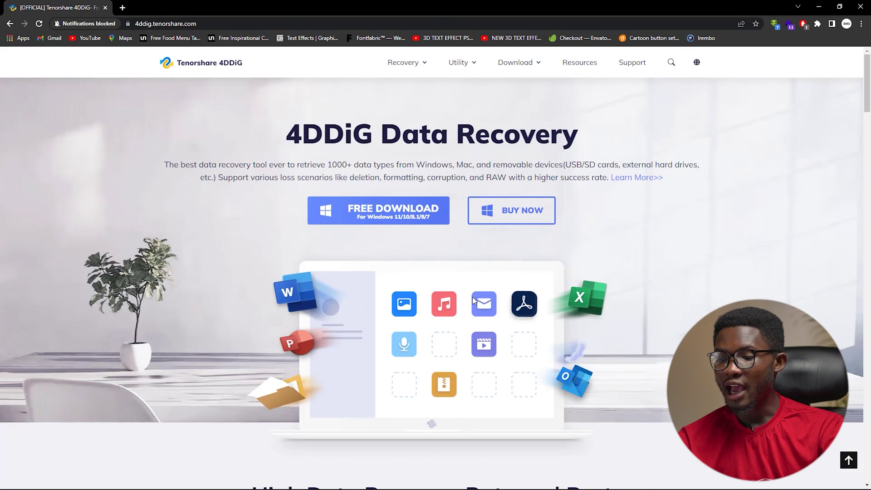
scroll(473, 297, "down", 2)
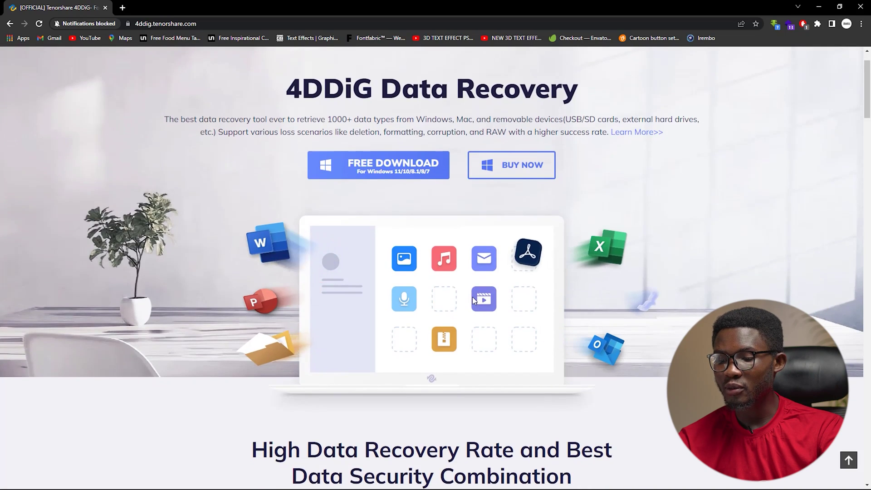
scroll(472, 296, "up", 2)
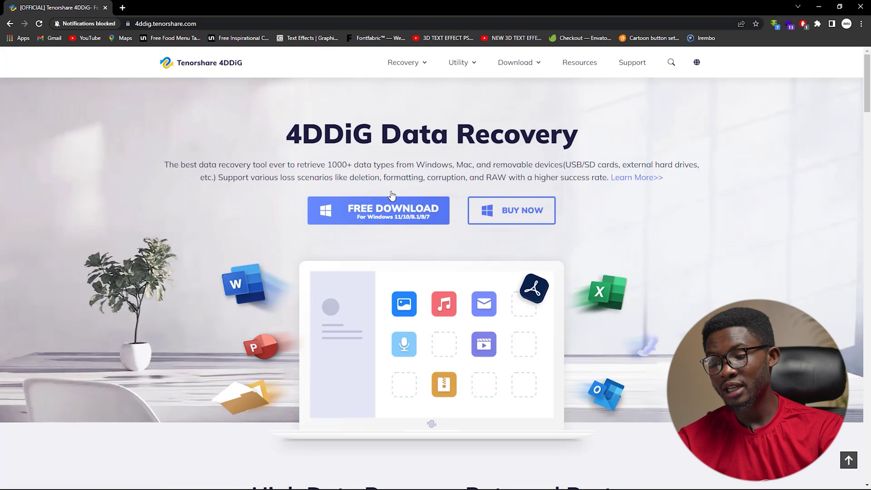
scroll(587, 313, "down", 3)
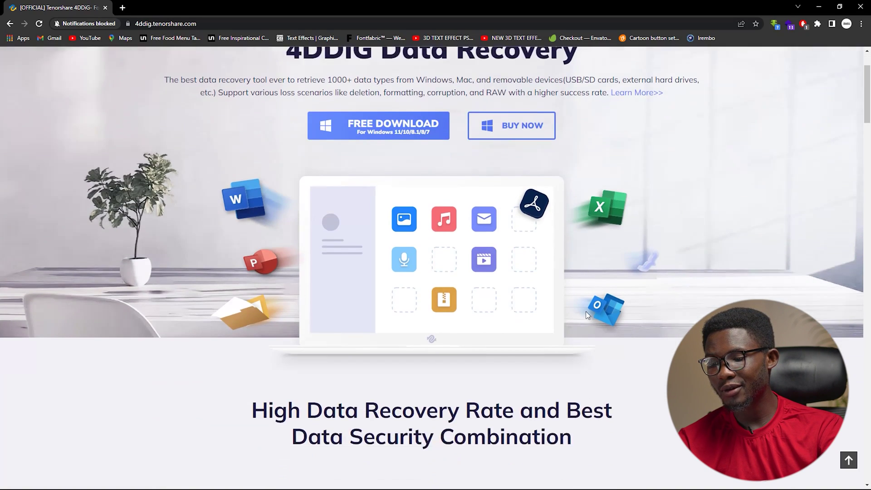
scroll(586, 312, "up", 3)
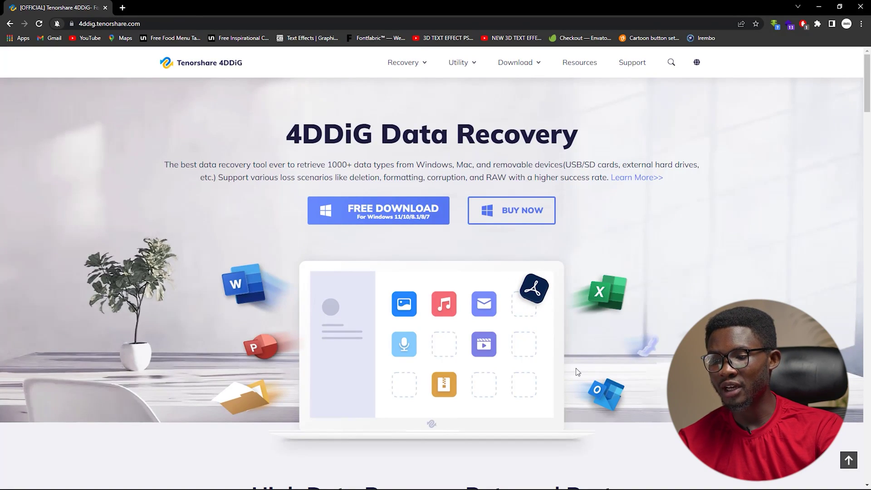
scroll(608, 375, "down", 3)
scroll(608, 375, "down", 8)
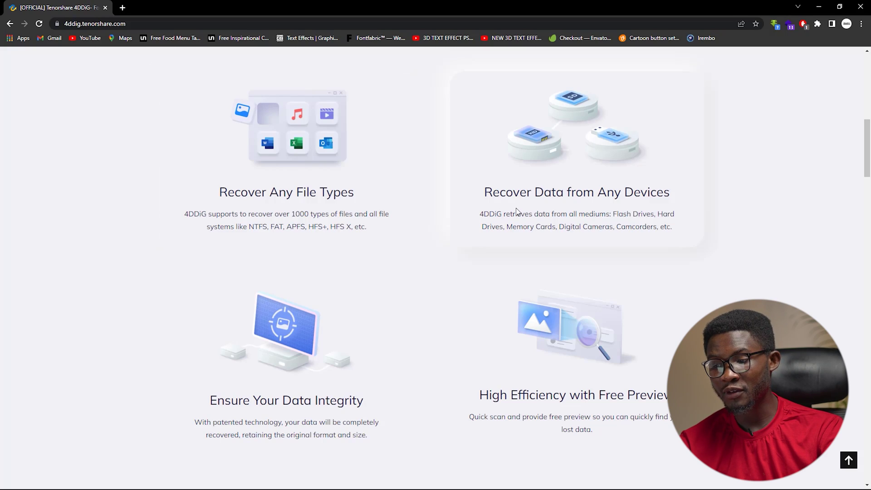
scroll(393, 349, "down", 2)
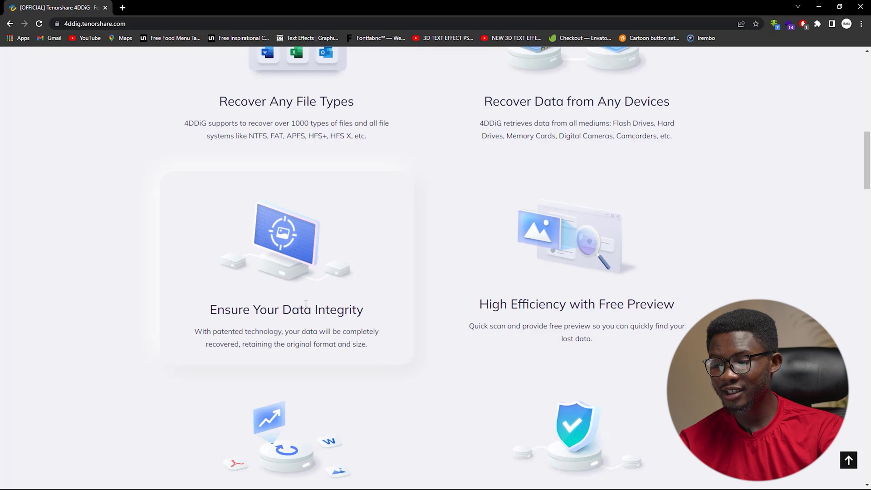
left_click_drag(478, 304, 643, 313)
Review the remaining homepage features, return to the top, and start the free Windows download.
scroll(635, 324, "down", 4)
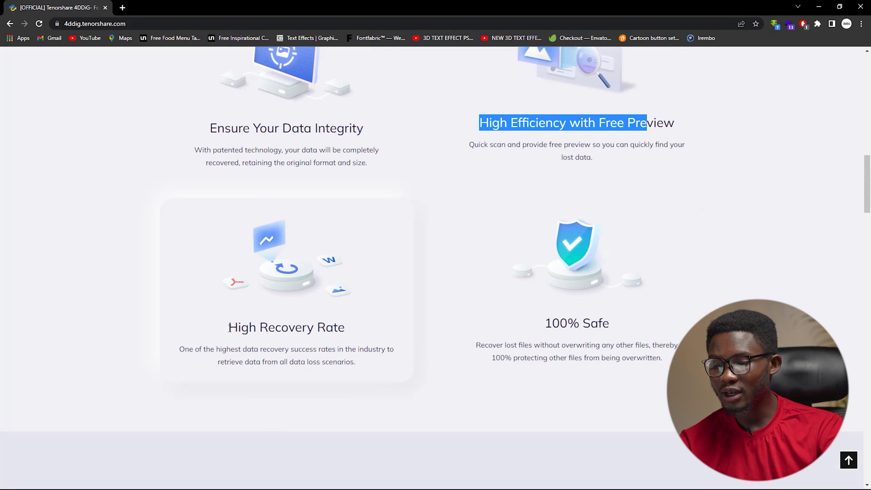
scroll(545, 350, "down", 7)
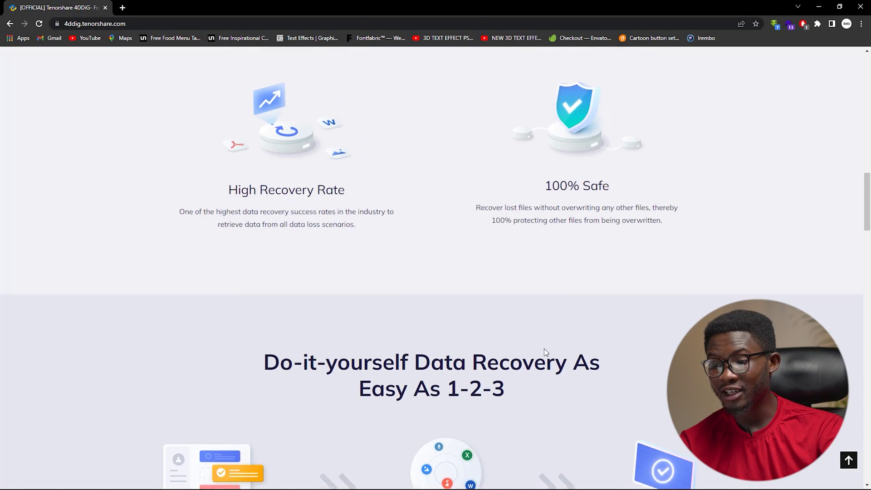
scroll(545, 349, "down", 14)
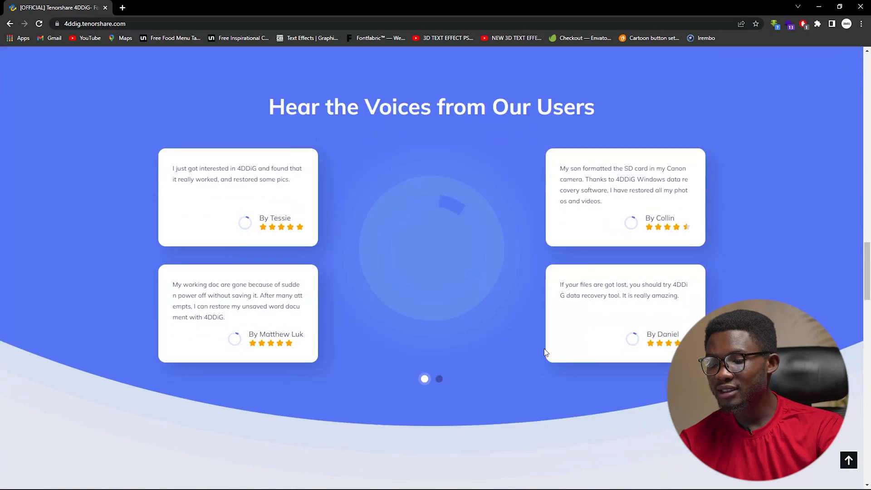
scroll(543, 348, "down", 3)
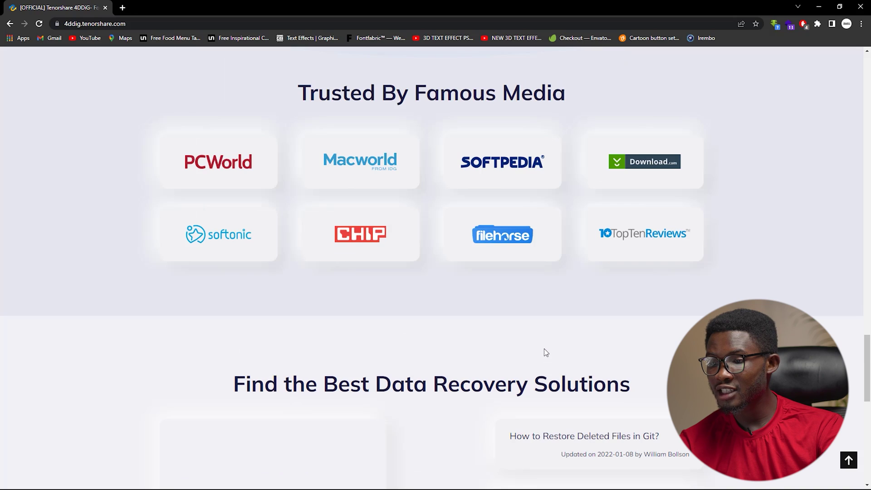
scroll(589, 313, "up", 2)
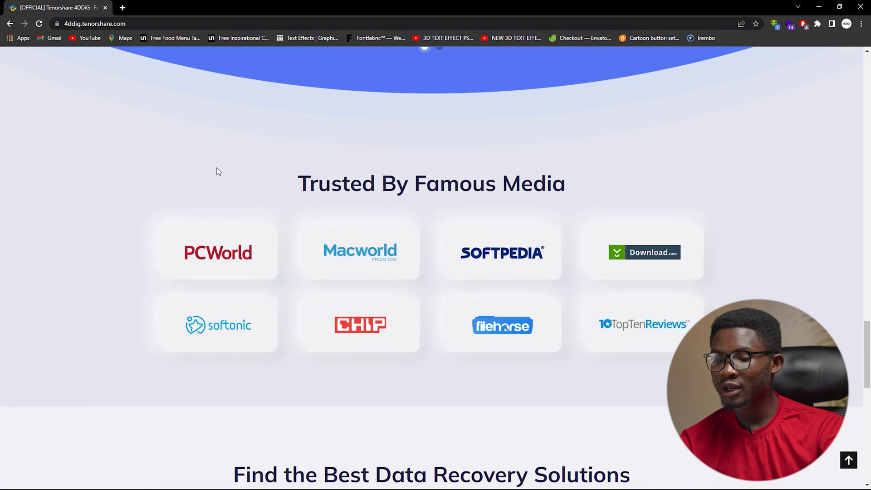
scroll(513, 335, "down", 9)
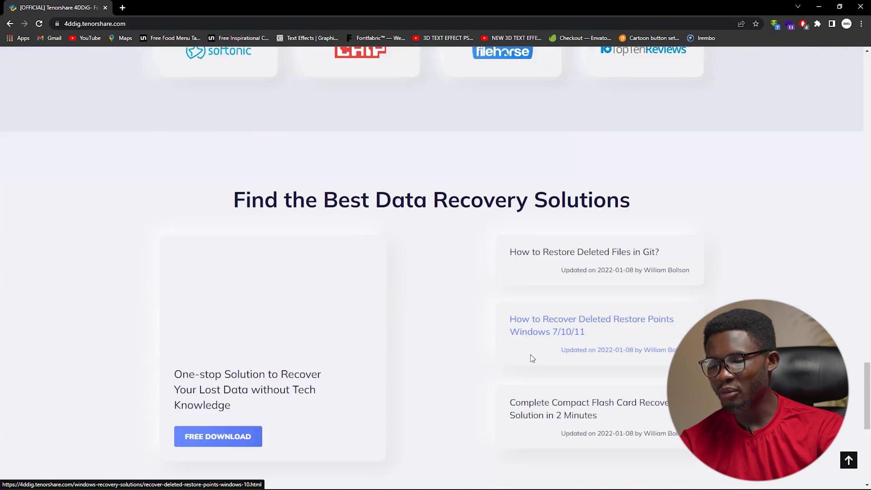
scroll(533, 364, "up", 20)
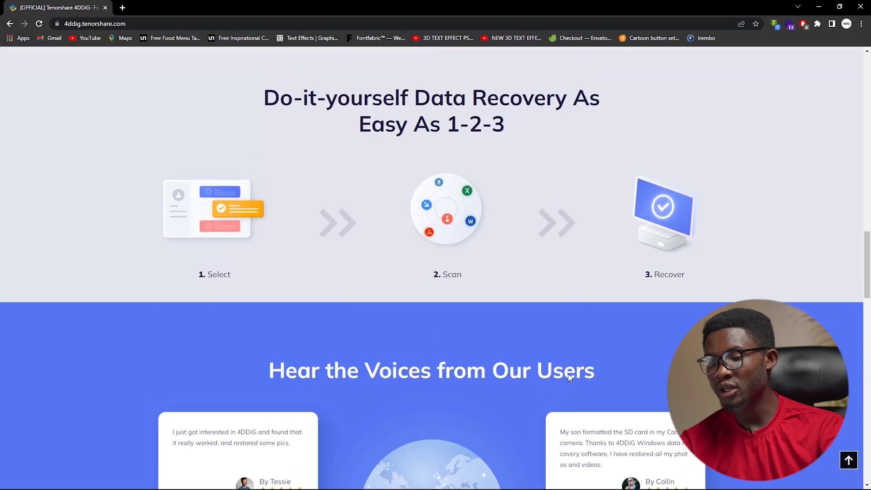
scroll(570, 369, "up", 15)
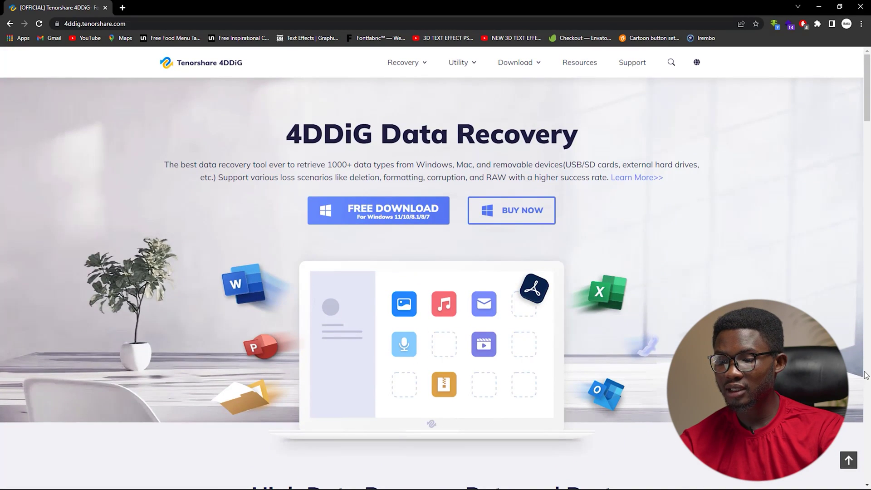
left_click(393, 217)
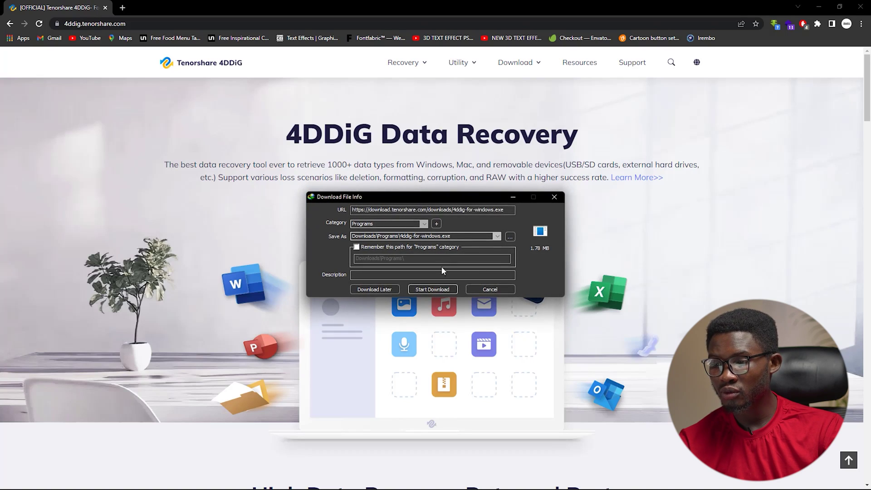
Download 4ddig-for-windows.exe (1.78 MB) into Downloads\Programs with IDM, then minimize the browser.
left_click(433, 289)
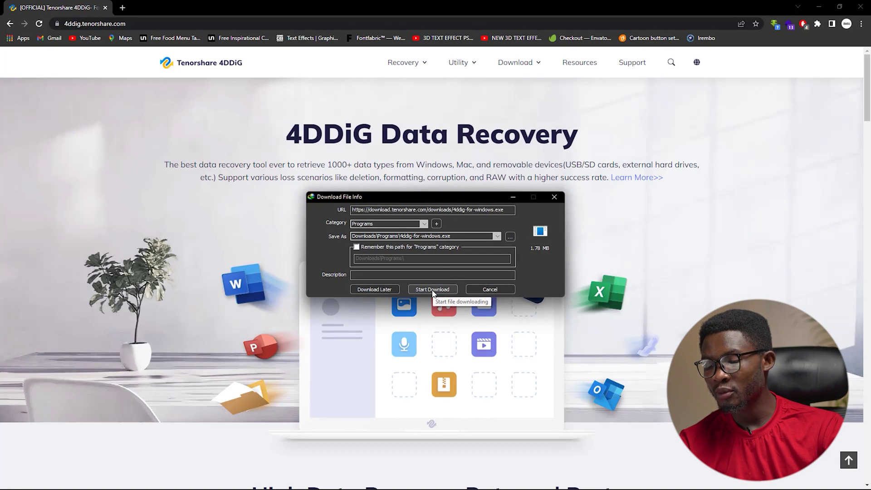
left_click(432, 290)
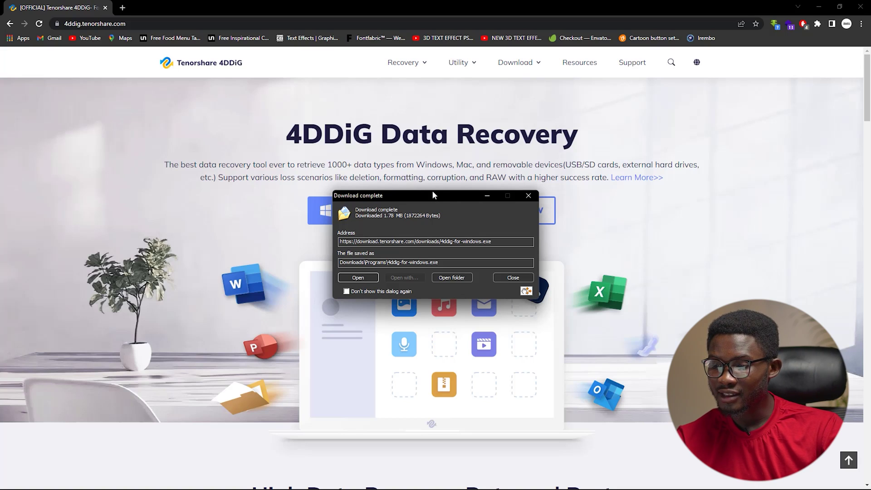
left_click(825, 6)
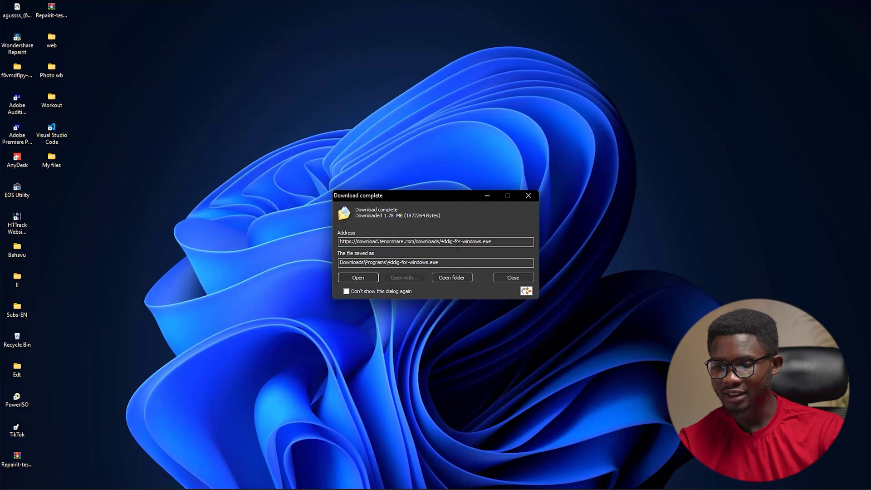
Run the downloaded installer, accept the license agreement, and install Tenorshare 4DDiG.
left_click(363, 278)
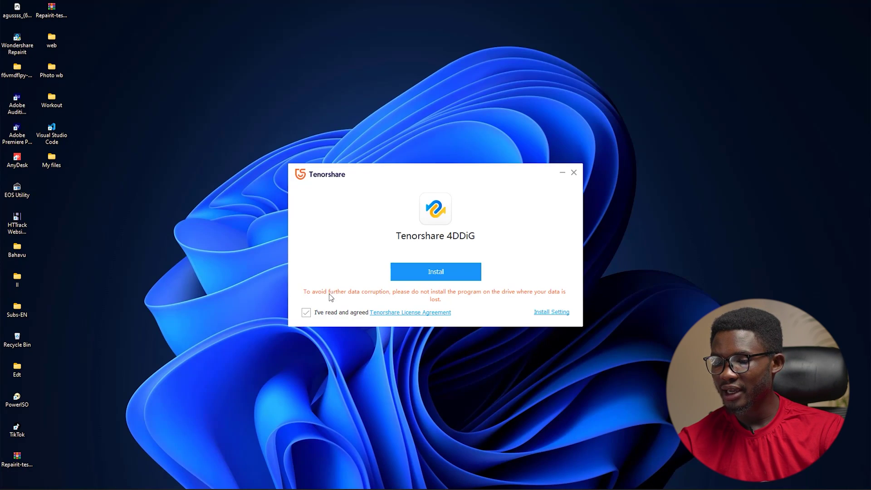
left_click(307, 317)
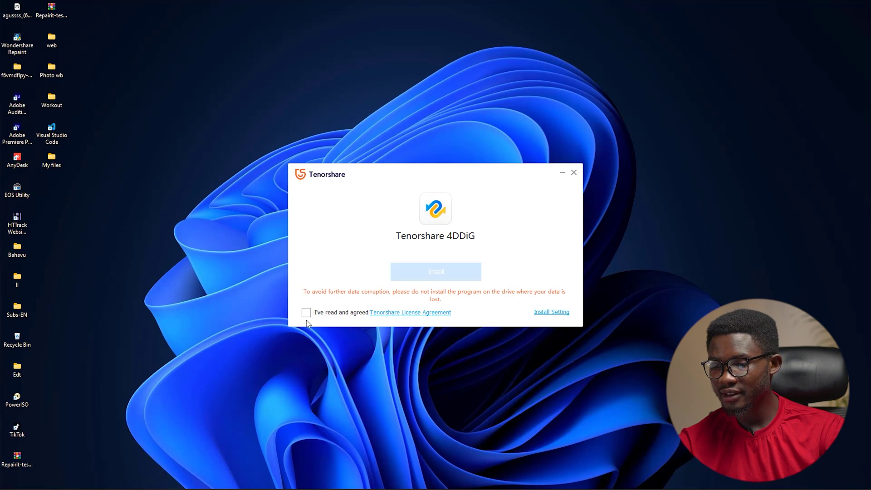
left_click(308, 319)
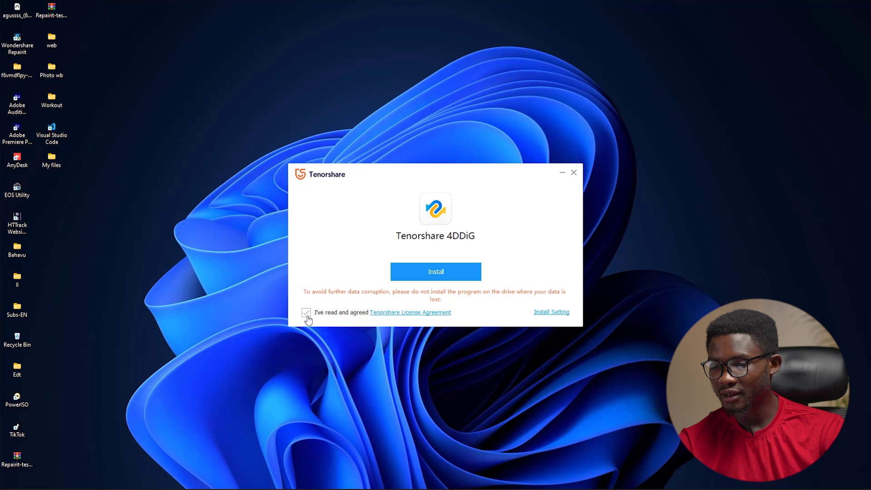
left_click(450, 273)
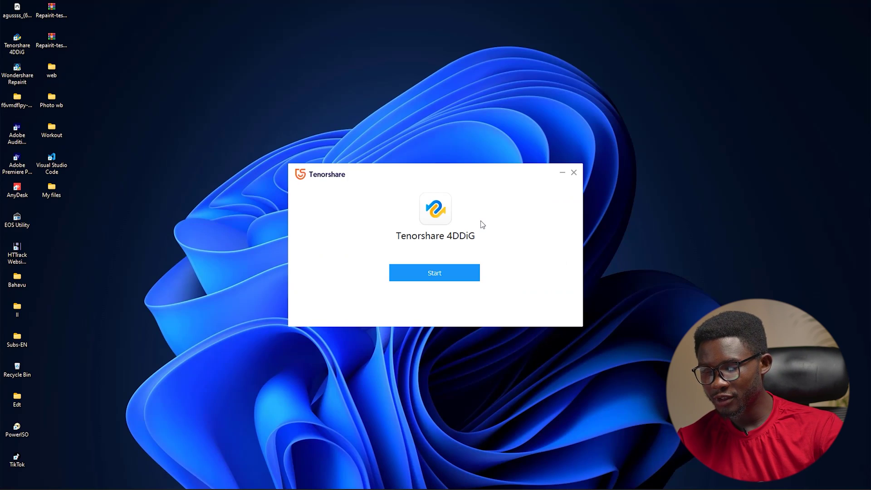
Launch 4DDiG from the installer, skim the Edge Installation Successful page, and close Edge.
left_click(455, 273)
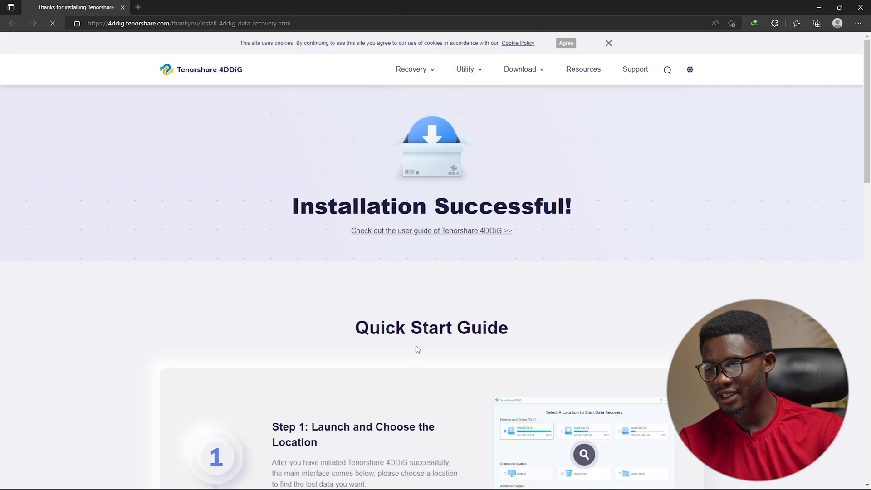
scroll(415, 345, "down", 10)
scroll(403, 295, "up", 6)
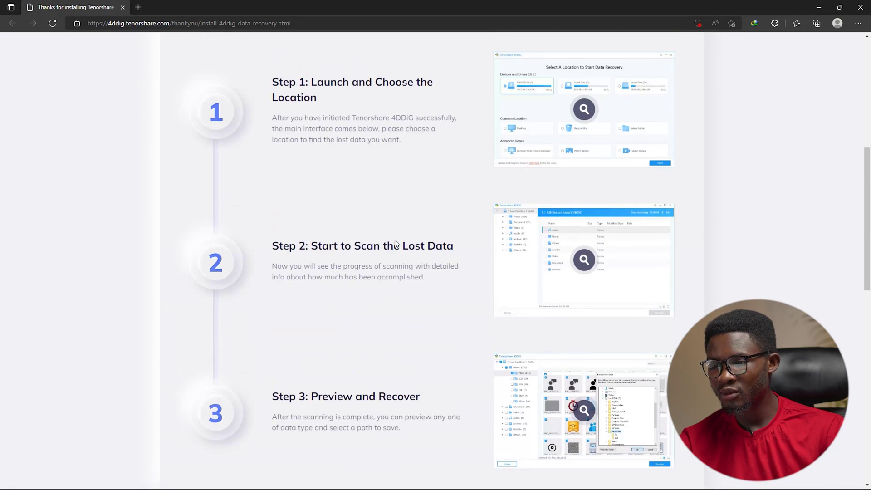
scroll(379, 273, "down", 12)
scroll(377, 291, "down", 1)
scroll(381, 295, "up", 6)
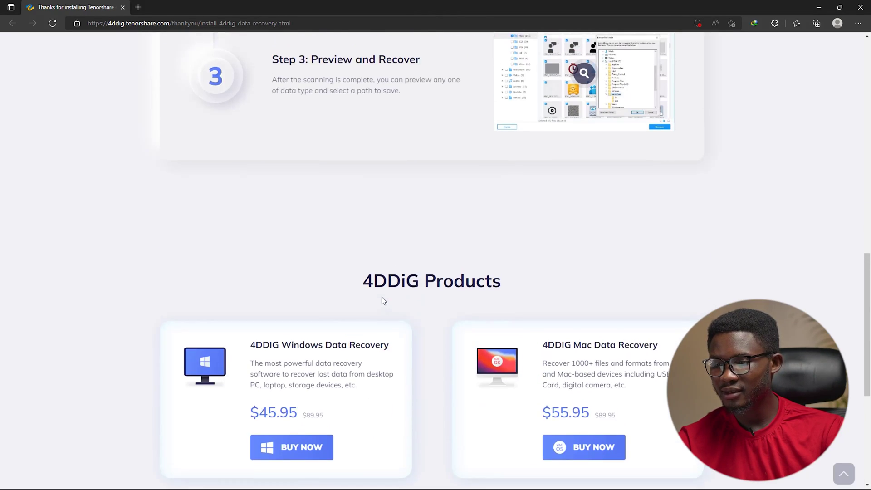
scroll(383, 299, "down", 6)
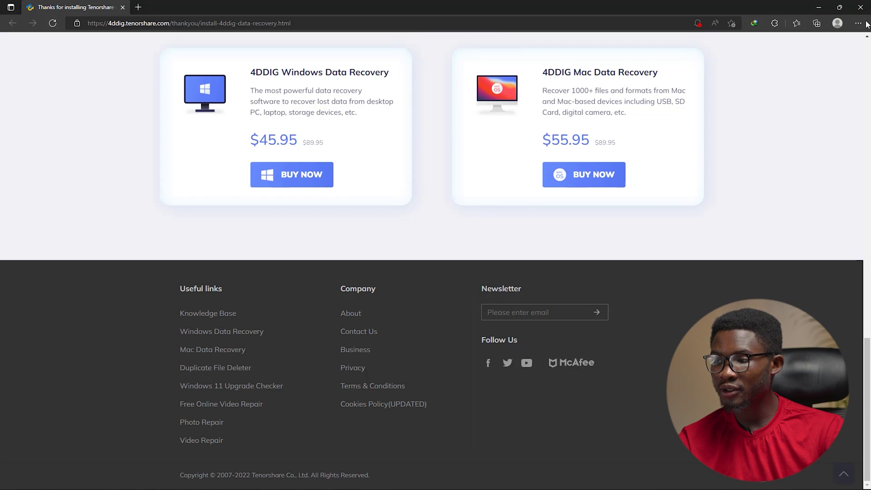
left_click(865, 11)
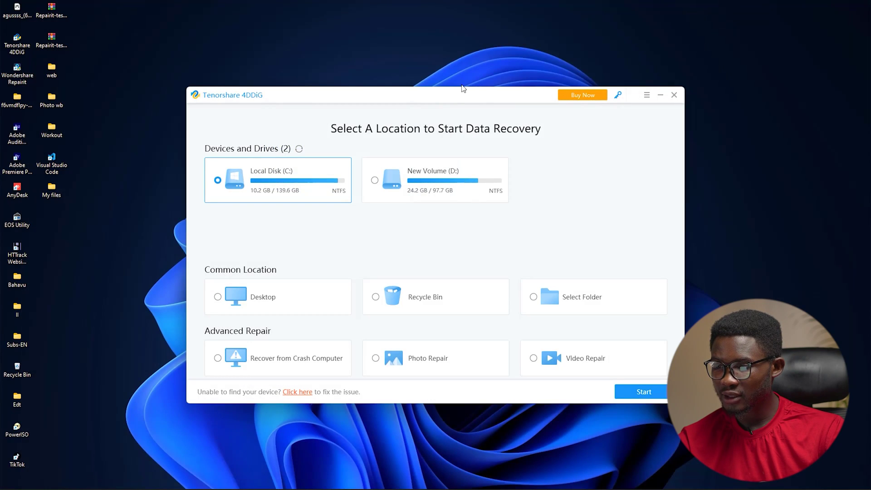
left_click_drag(456, 98, 447, 76)
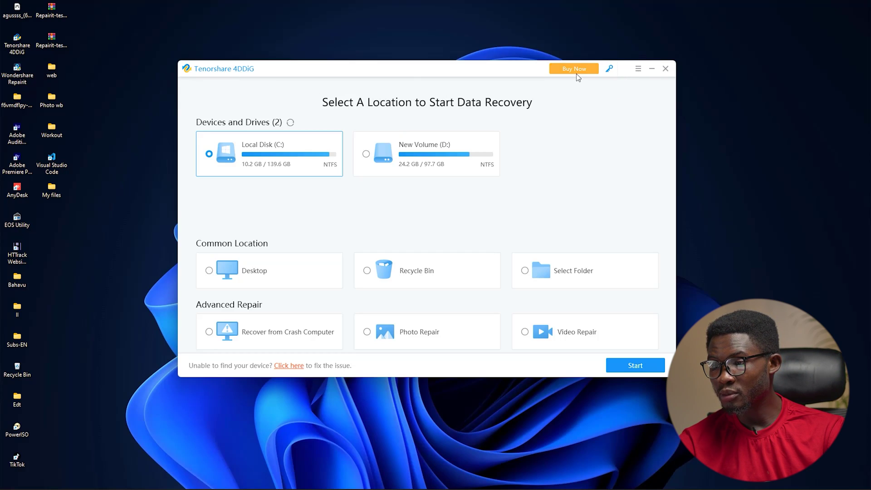
Register 4DDiG with the purchased e-mail address and registration code, then acknowledge the success message.
left_click(610, 70)
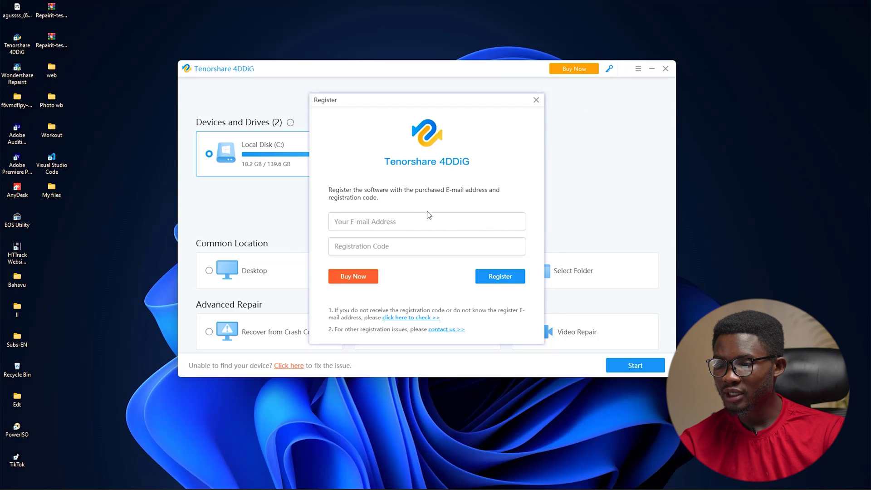
left_click(416, 221)
type("chris")
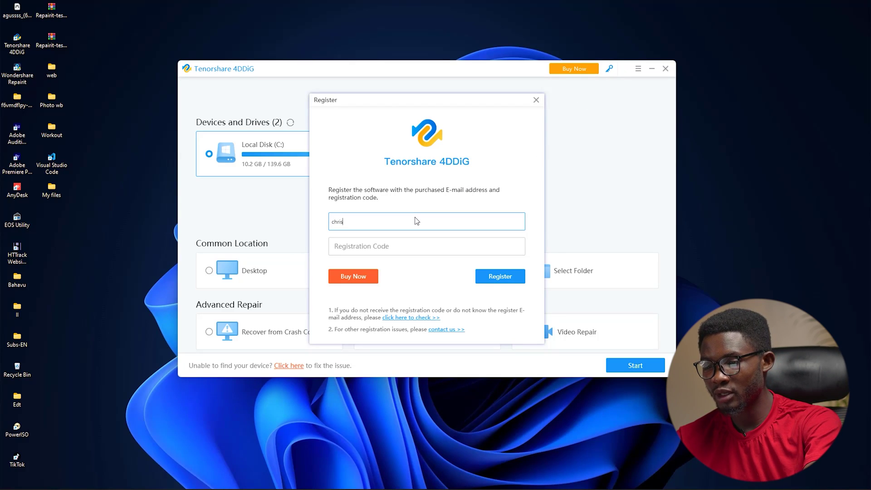
type("gs")
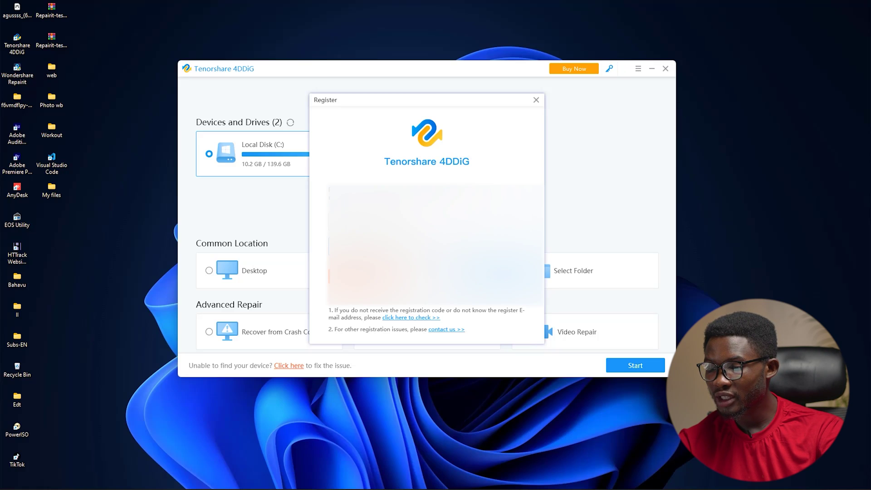
left_click(506, 282)
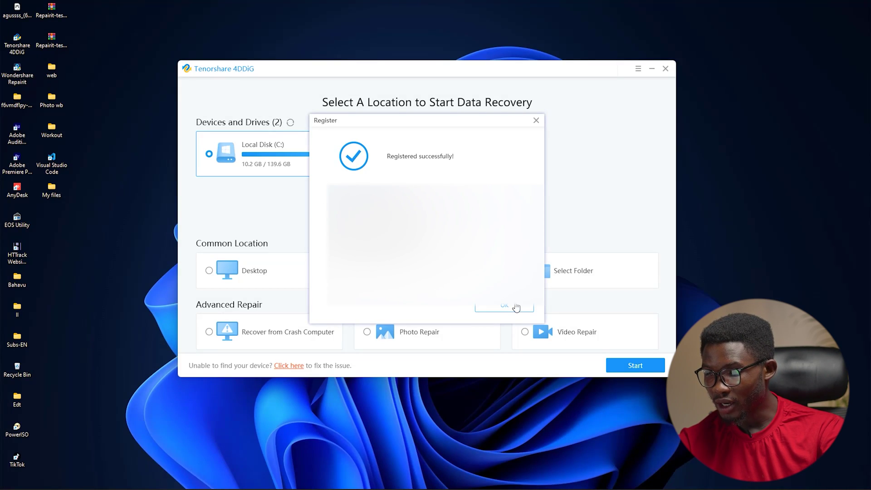
left_click(506, 306)
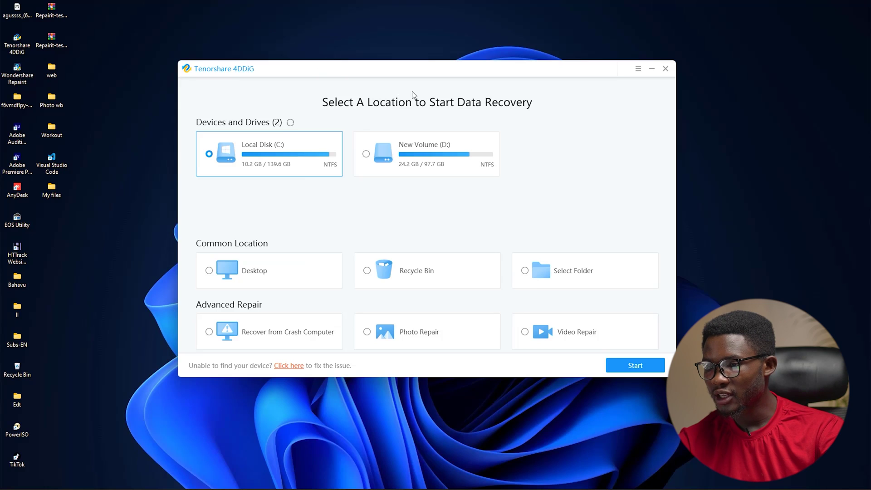
Select New Volume (D:) as the recovery drive and start scanning it for all file types.
left_click_drag(518, 76, 474, 70)
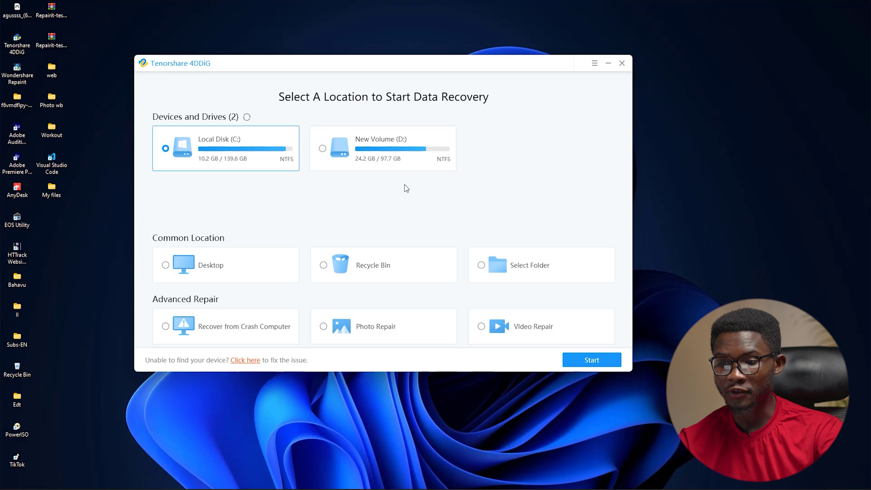
left_click(388, 153)
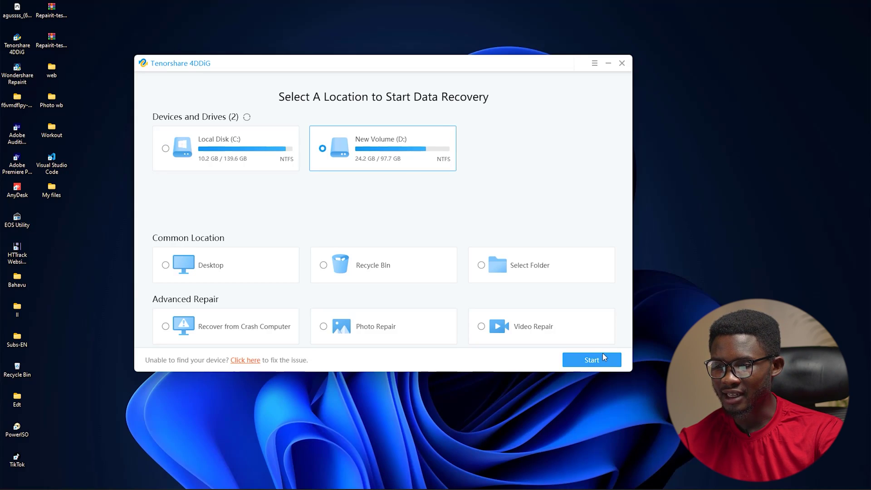
left_click(597, 364)
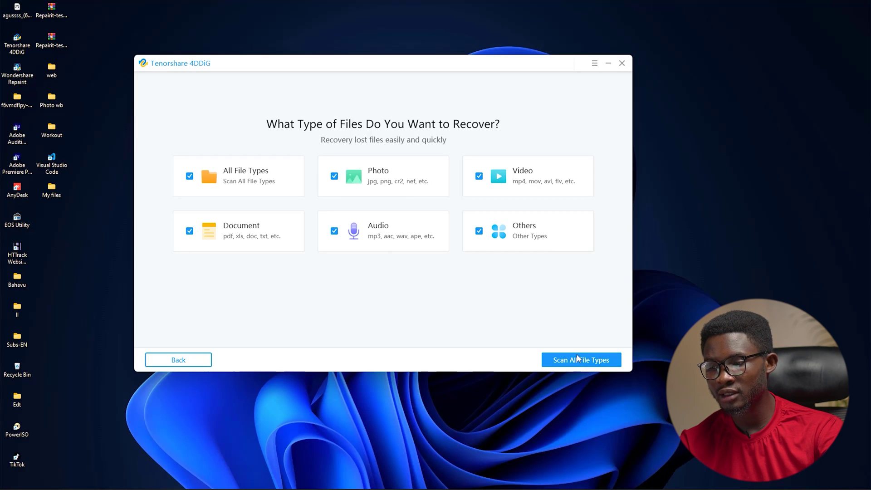
left_click(577, 361)
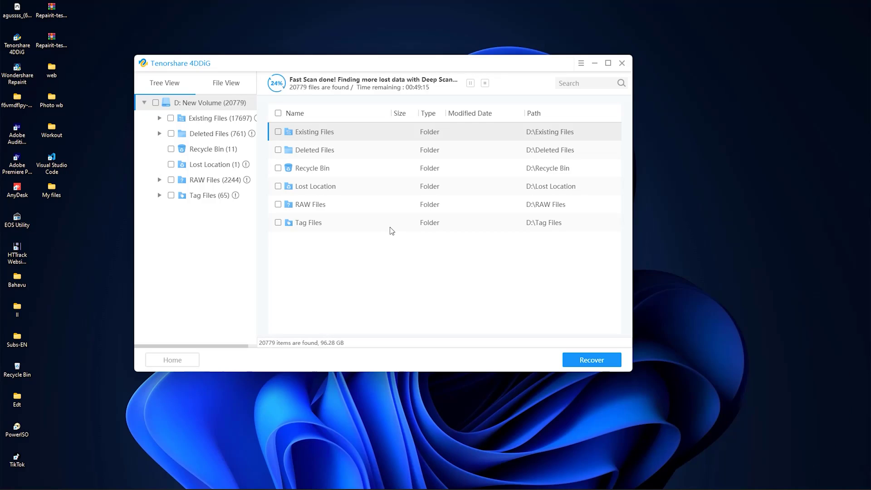
Wait for the D: scan to reach 71357 files (218.10 GB), then dismiss the scan tips.
mouse_move(597, 467)
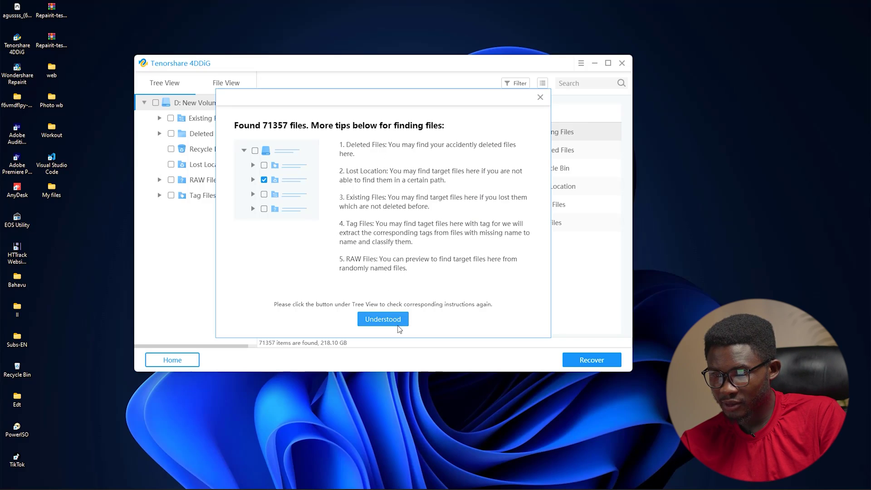
left_click(383, 319)
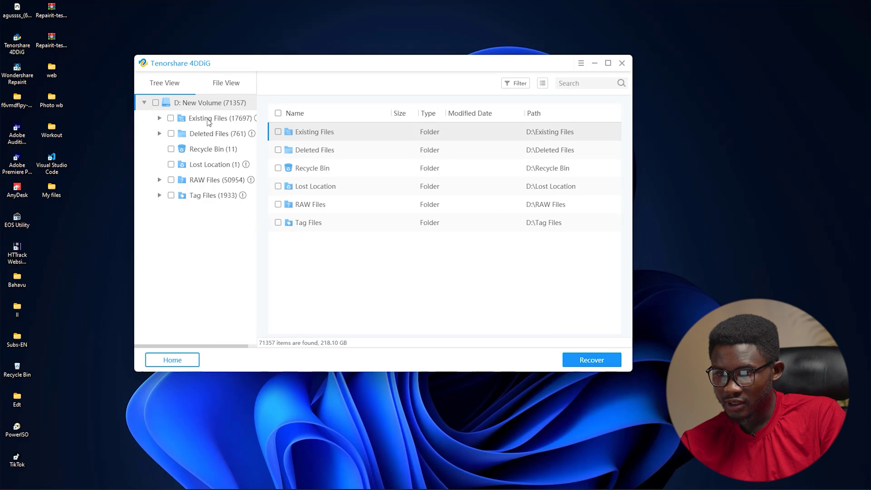
Browse Deleted Files into the Chris folder and tick Wedding packages 2.ai (1.53 MB).
left_click(208, 119)
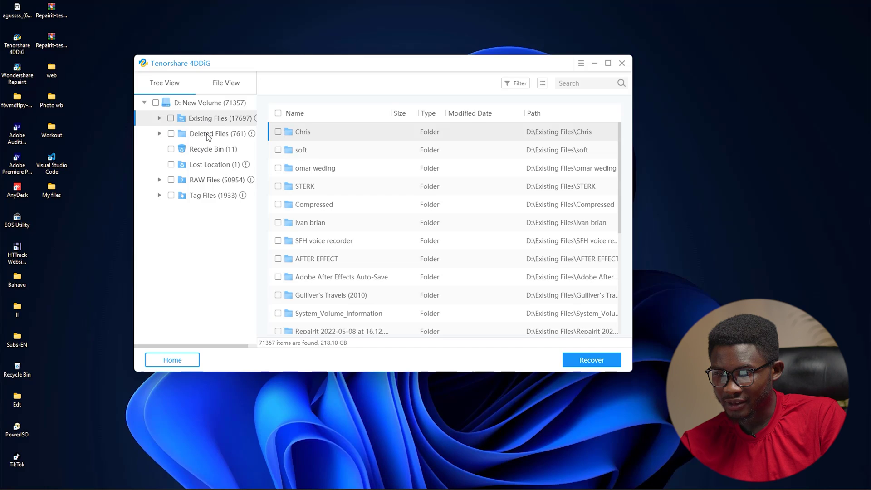
left_click(209, 135)
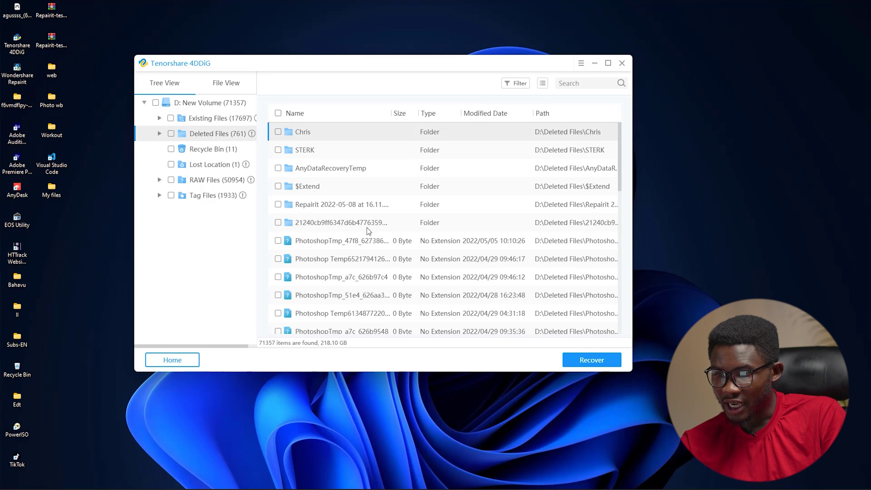
scroll(368, 232, "down", 10)
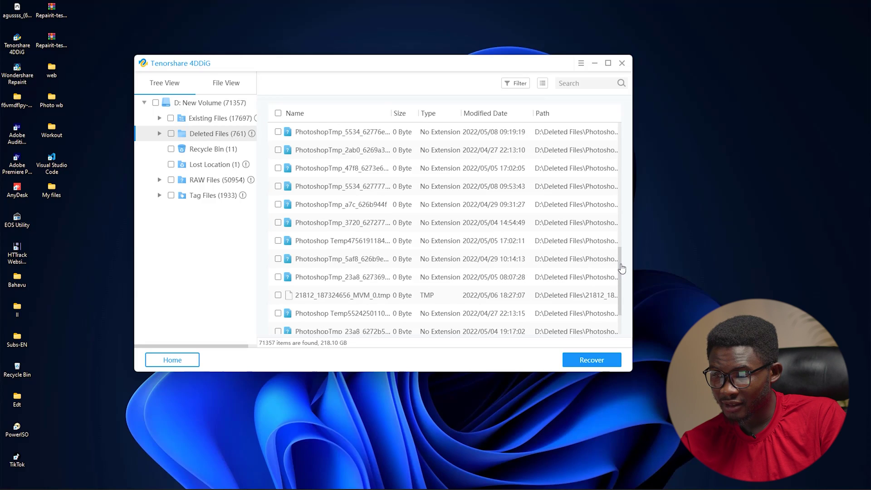
left_click_drag(622, 268, 622, 131)
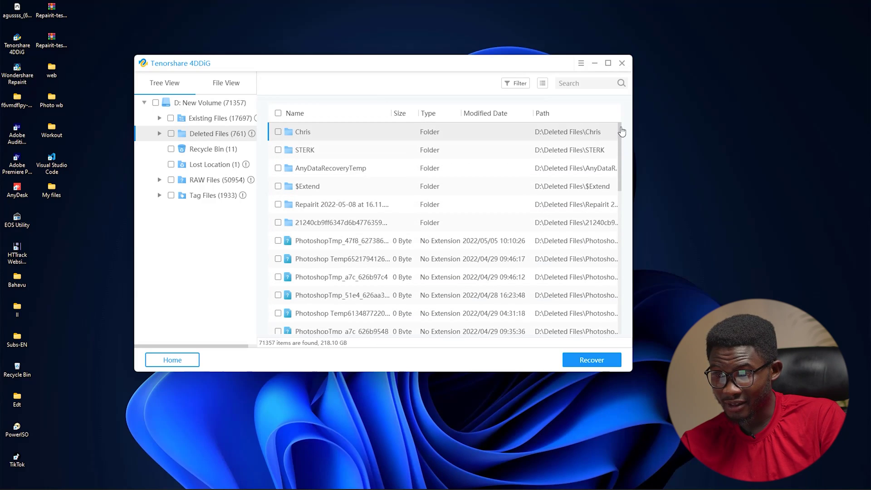
double_click(346, 136)
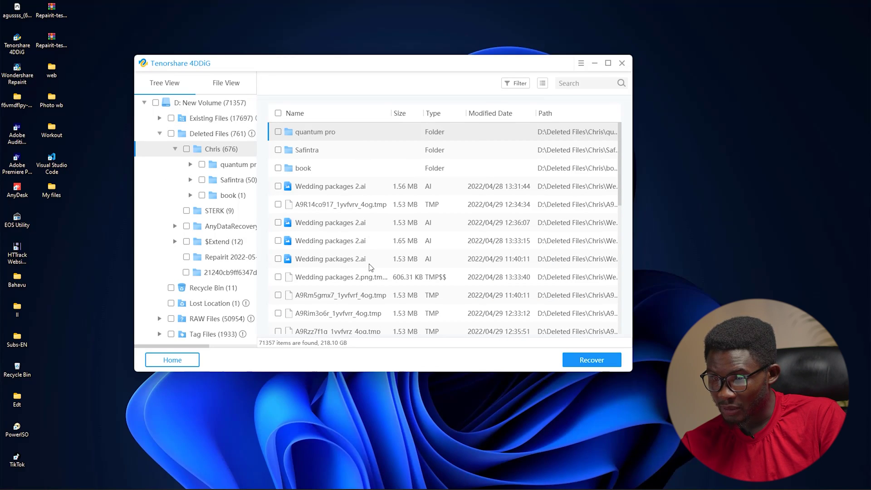
left_click(277, 262)
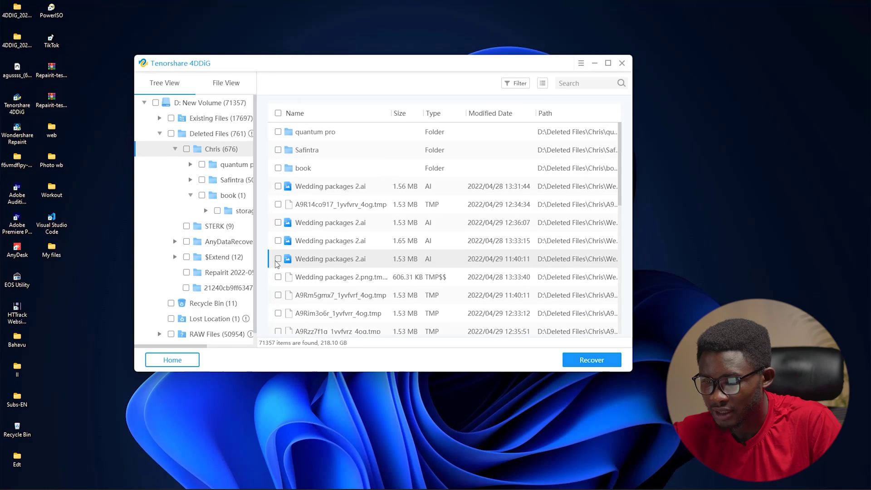
left_click(278, 259)
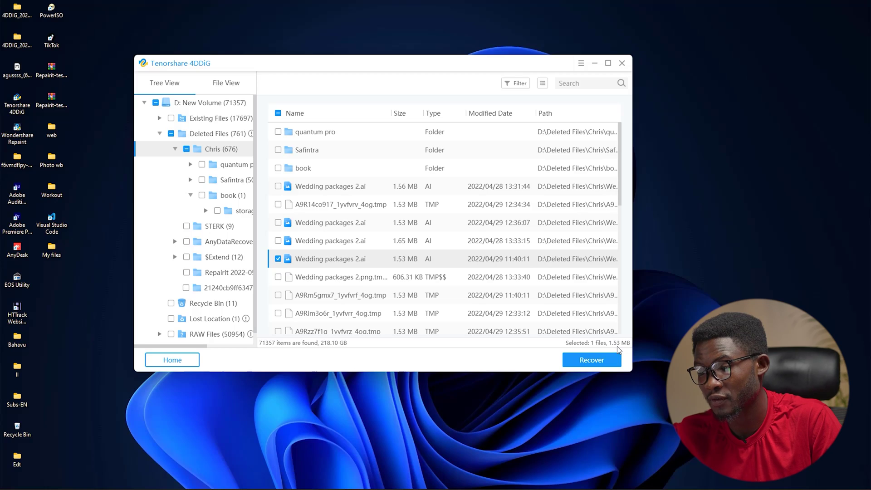
Choose New Volume (D:) as the destination and create a folder named 'recovered'.
left_click(597, 358)
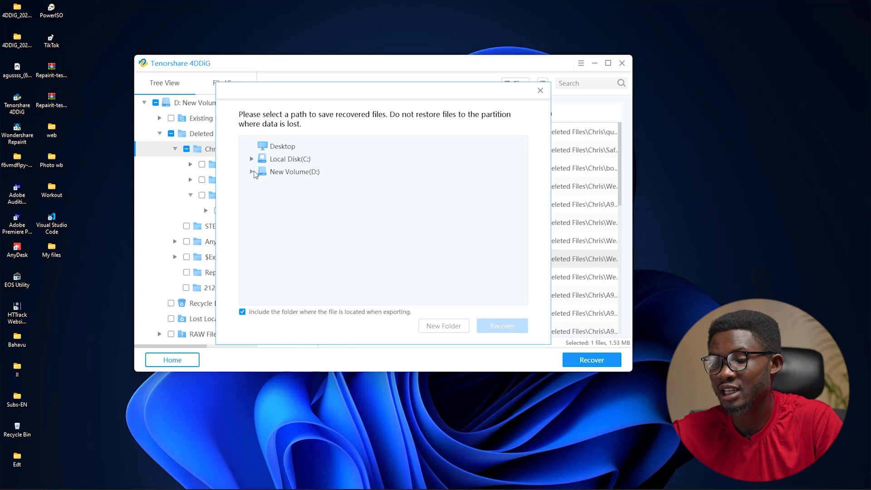
left_click(282, 173)
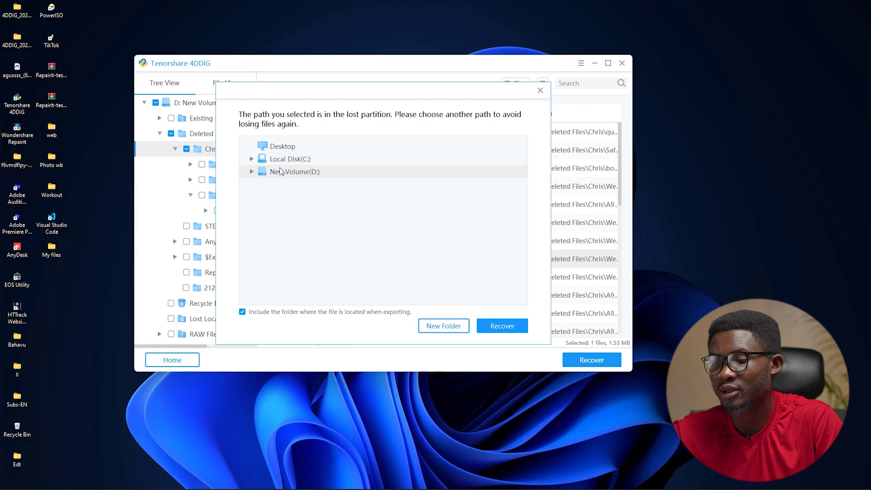
left_click(252, 172)
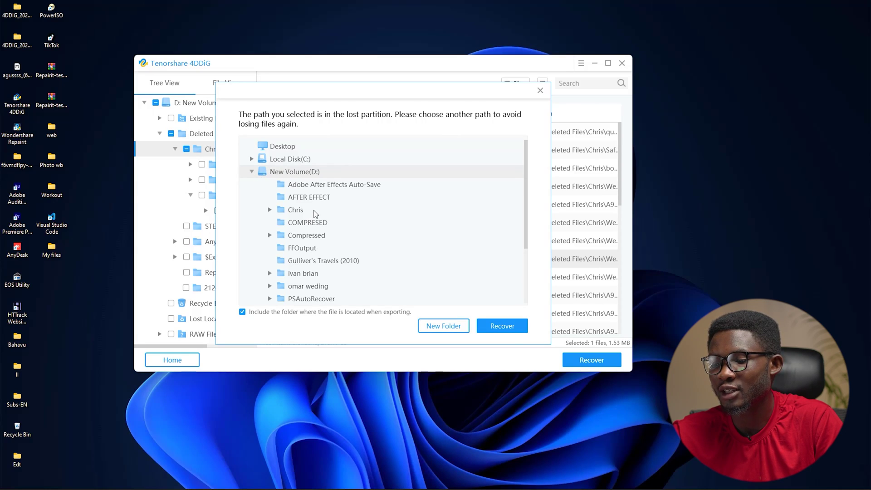
left_click(452, 334)
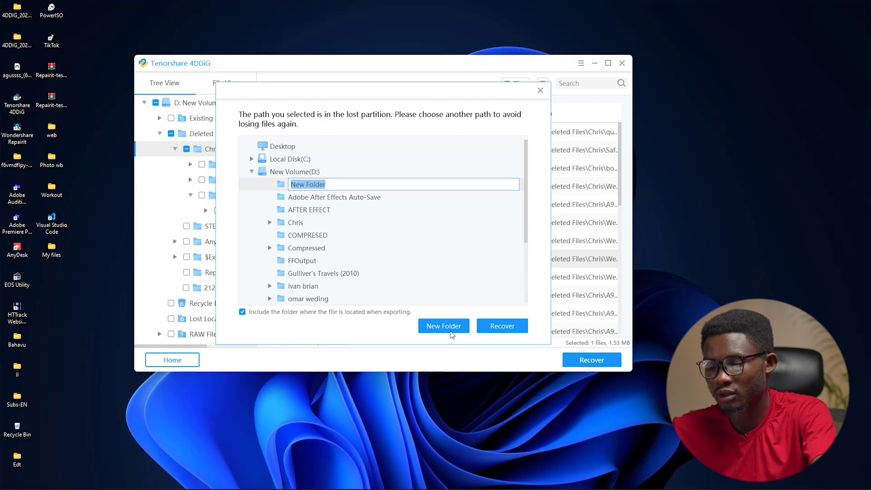
type("recovered")
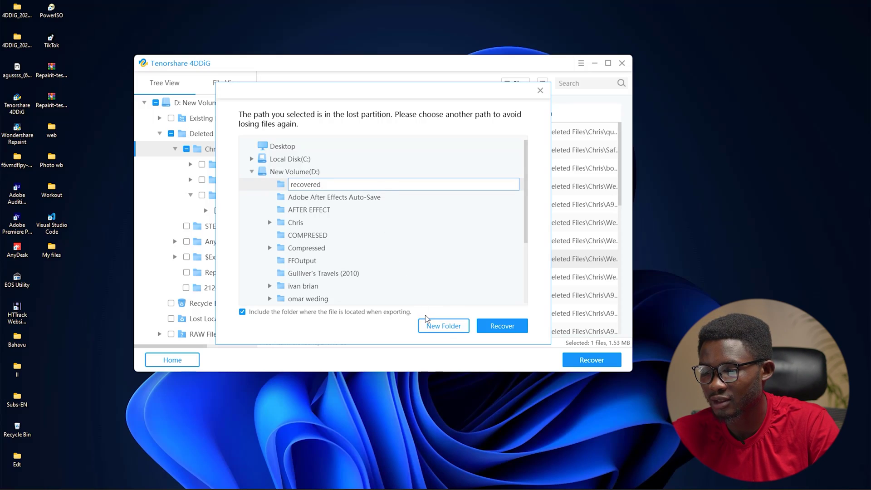
Recover the file into the 'recovered' folder despite the partition warning and view it in File Explorer.
left_click(497, 326)
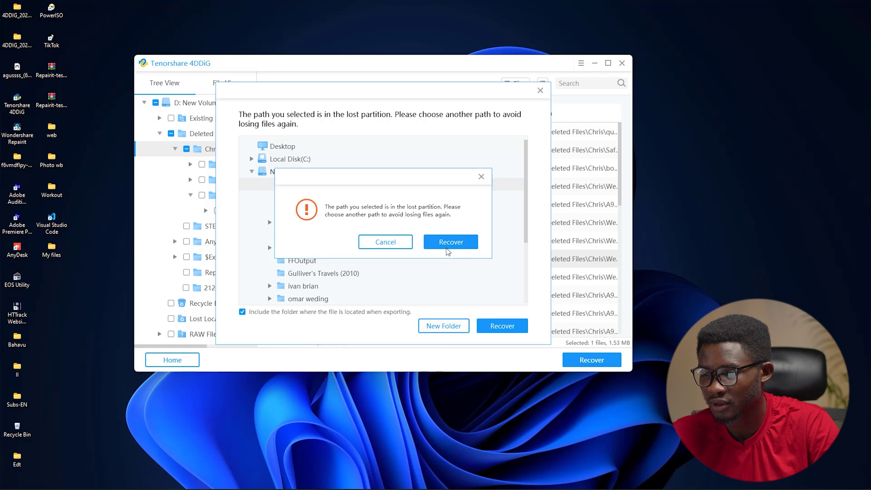
left_click(431, 245)
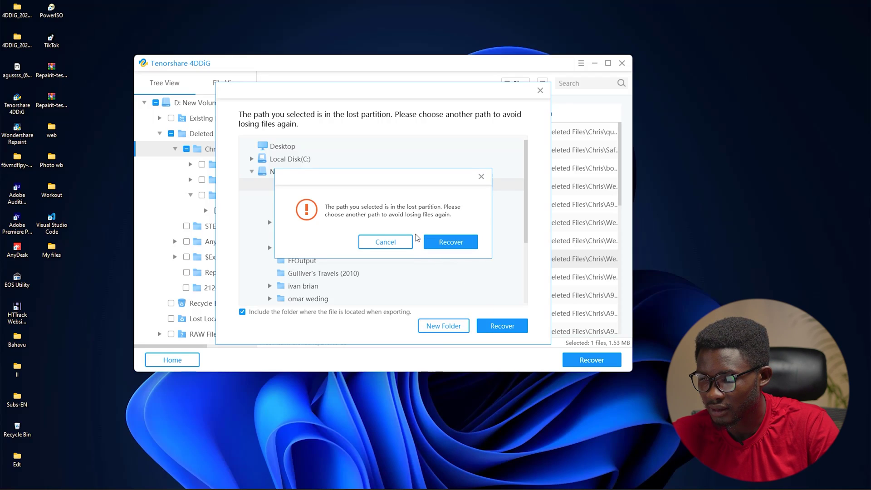
left_click(395, 242)
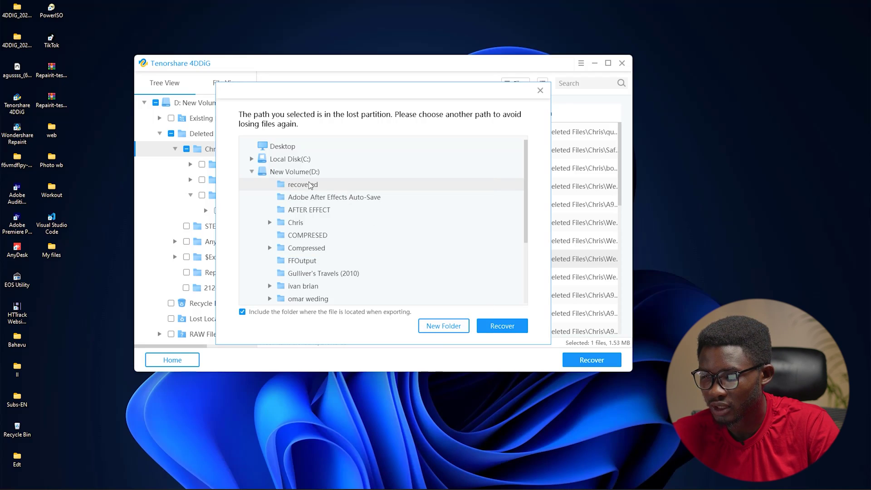
left_click(490, 323)
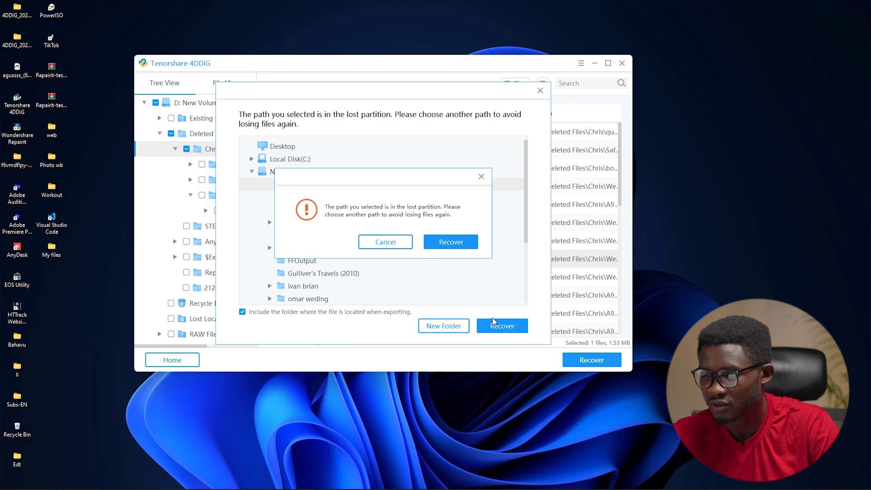
left_click(442, 241)
left_click(448, 241)
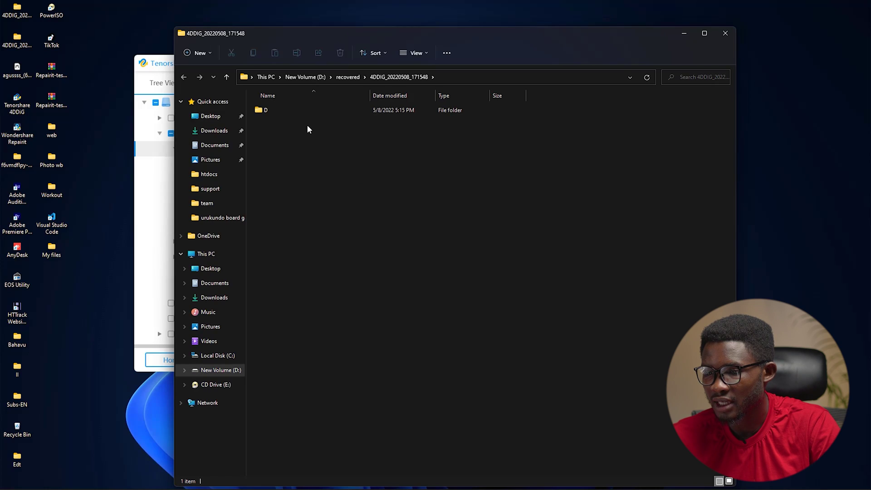
Browse the recovery output through D and Deleted Files into Chris to reveal 'Wedding packages 2.ai'.
double_click(309, 111)
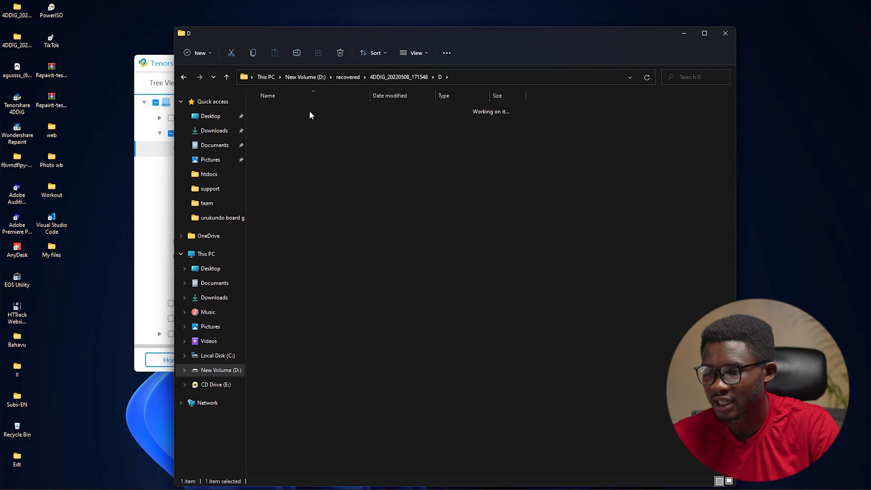
double_click(310, 112)
double_click(309, 112)
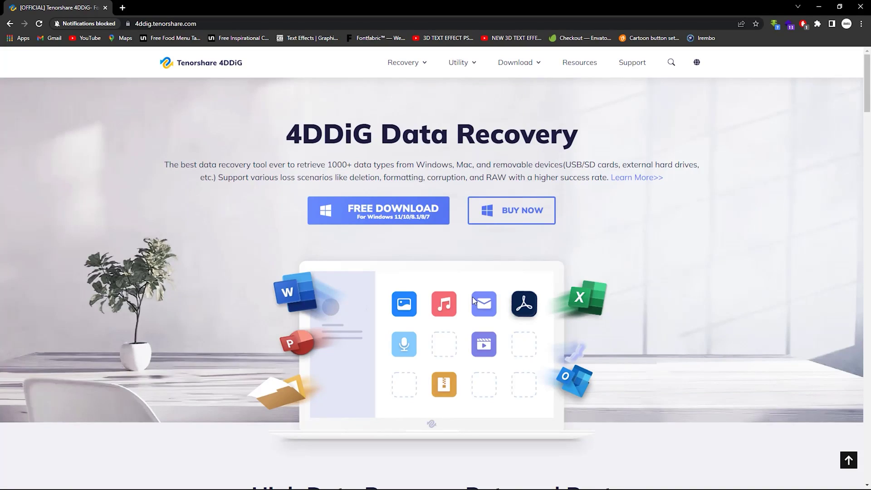
scroll(473, 299, "down", 2)
scroll(472, 300, "up", 2)
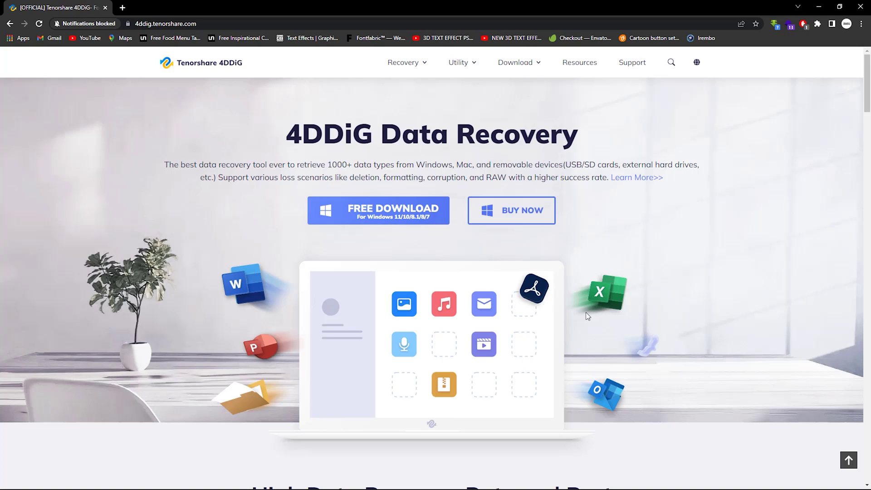
scroll(586, 311, "down", 3)
scroll(586, 312, "up", 3)
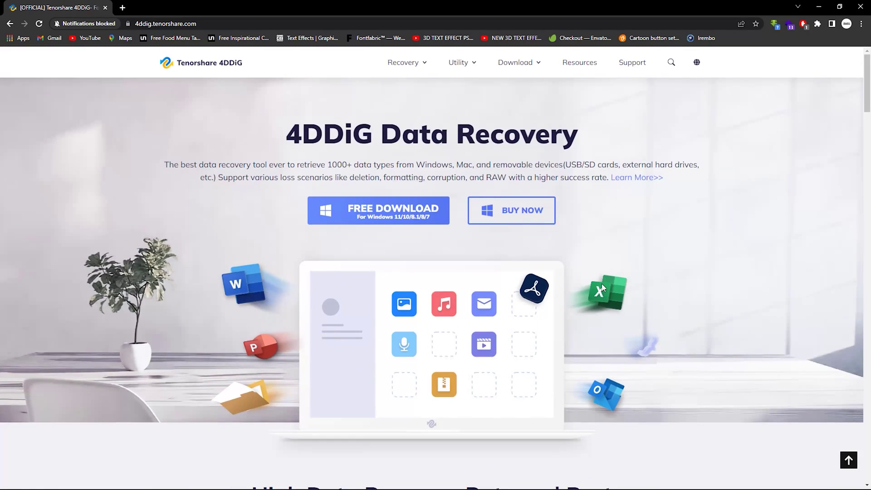